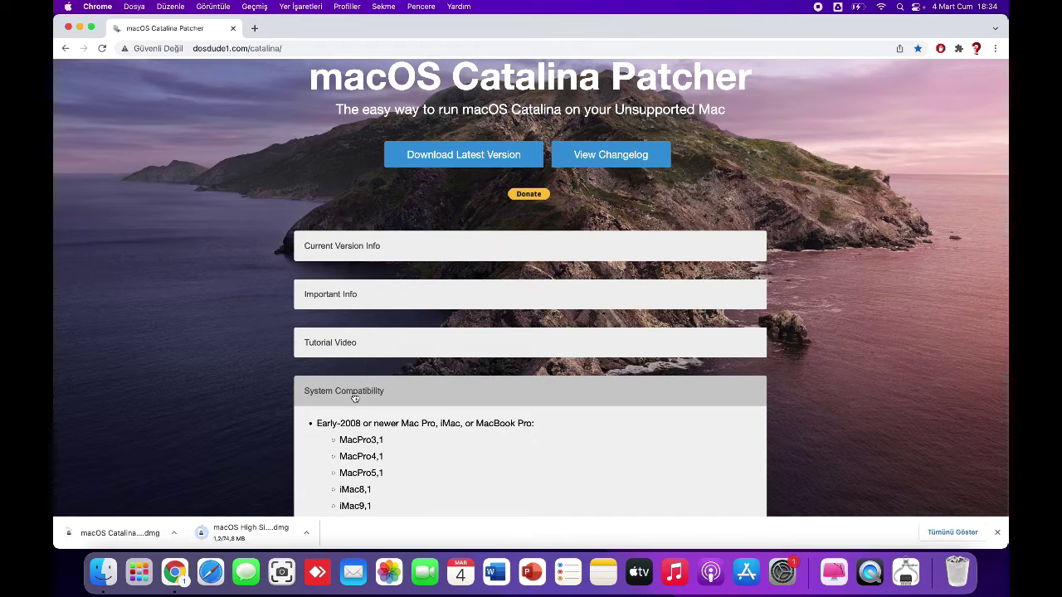
# Examine the supported and unsupported Mac models listed under System Compatibility on the macOS Catalina Patcher page.
pyautogui.scroll(-3, 354, 395)
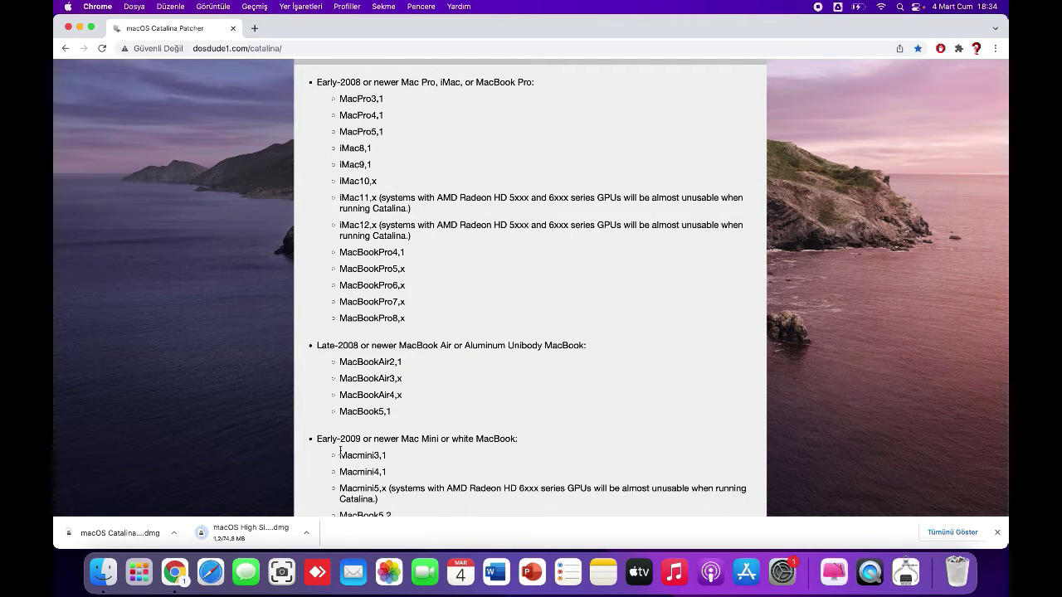
pyautogui.scroll(2, 340, 452)
pyautogui.scroll(-3, 340, 452)
pyautogui.scroll(-4, 340, 452)
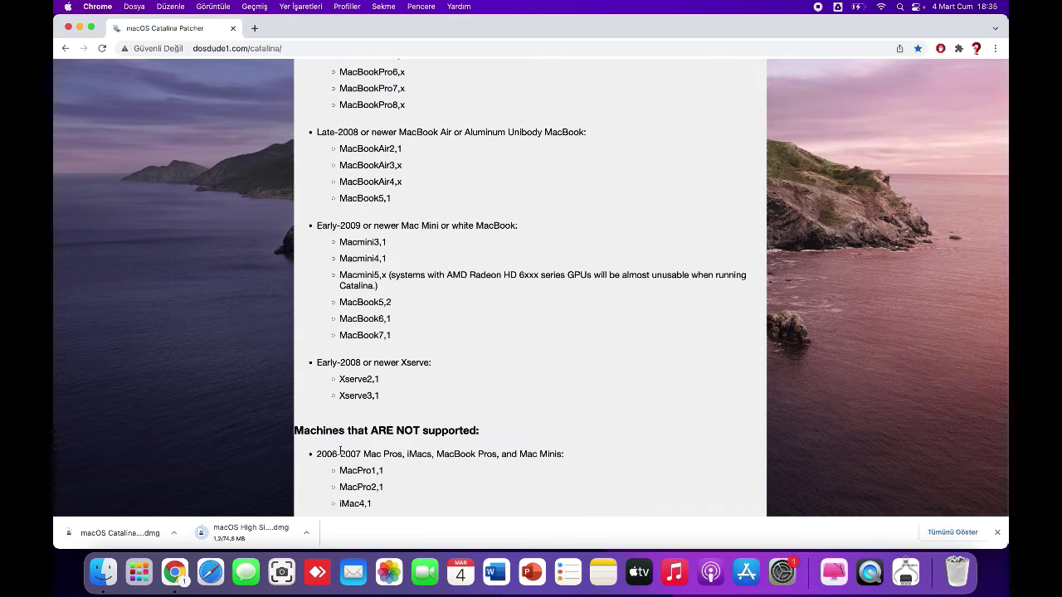
pyautogui.scroll(2, 340, 452)
pyautogui.scroll(-4, 340, 452)
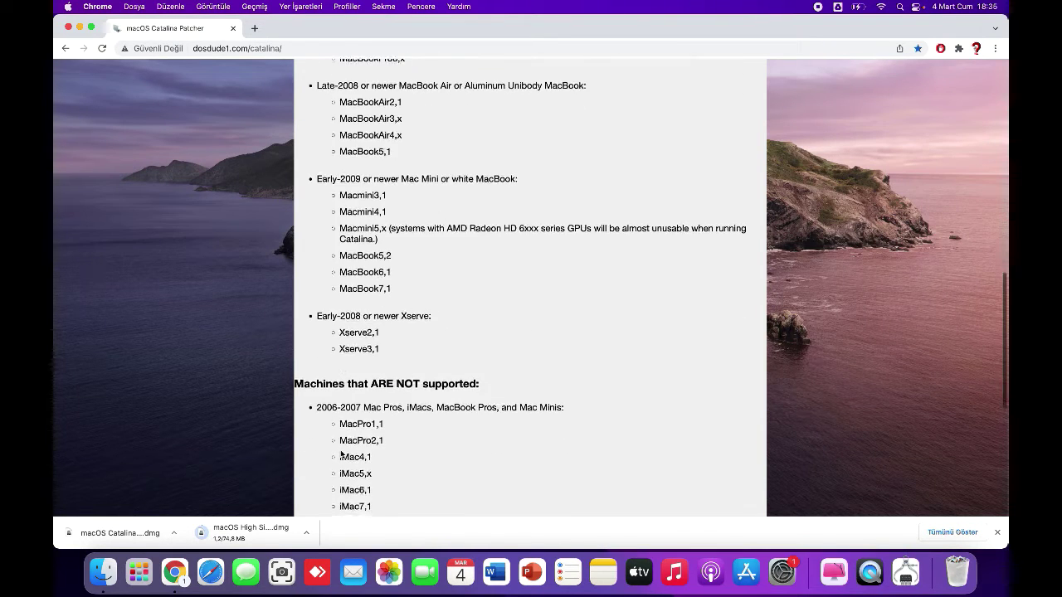
pyautogui.scroll(-2, 340, 451)
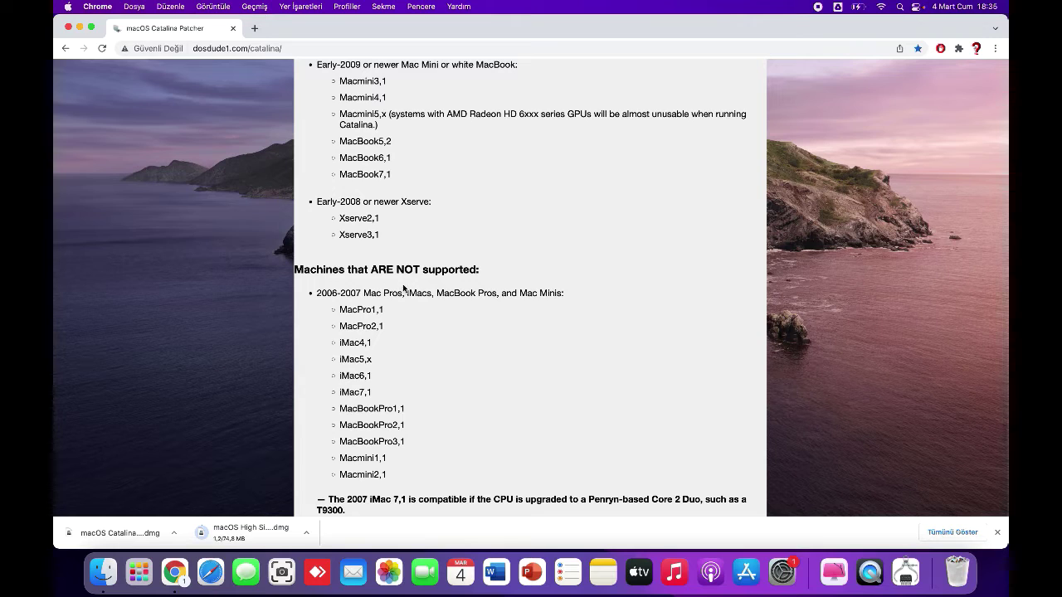
pyautogui.tripleClick(398, 274)
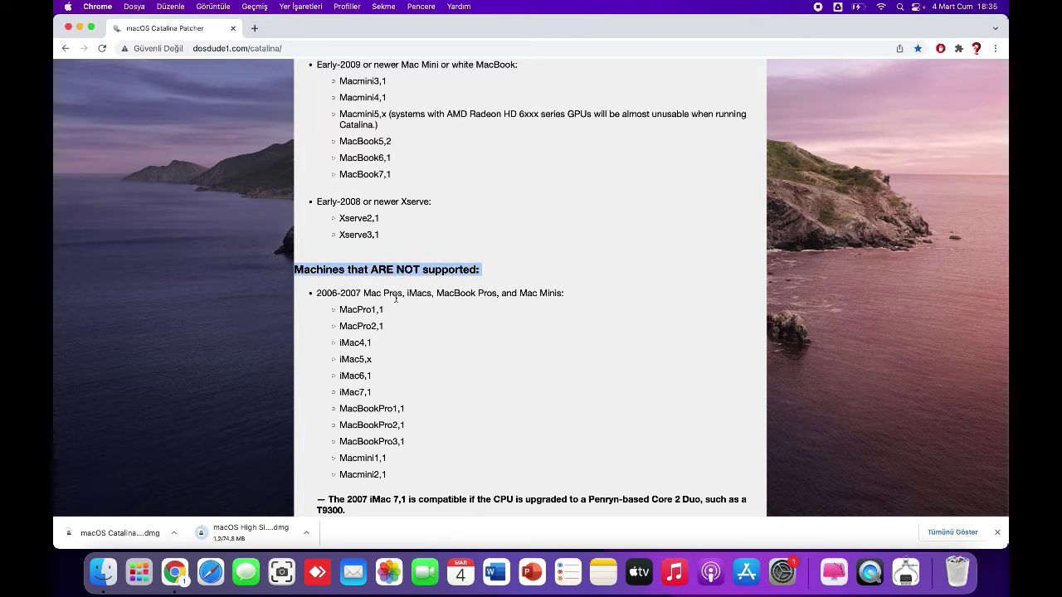
pyautogui.scroll(3, 392, 331)
pyautogui.scroll(10, 392, 333)
pyautogui.scroll(-3, 391, 332)
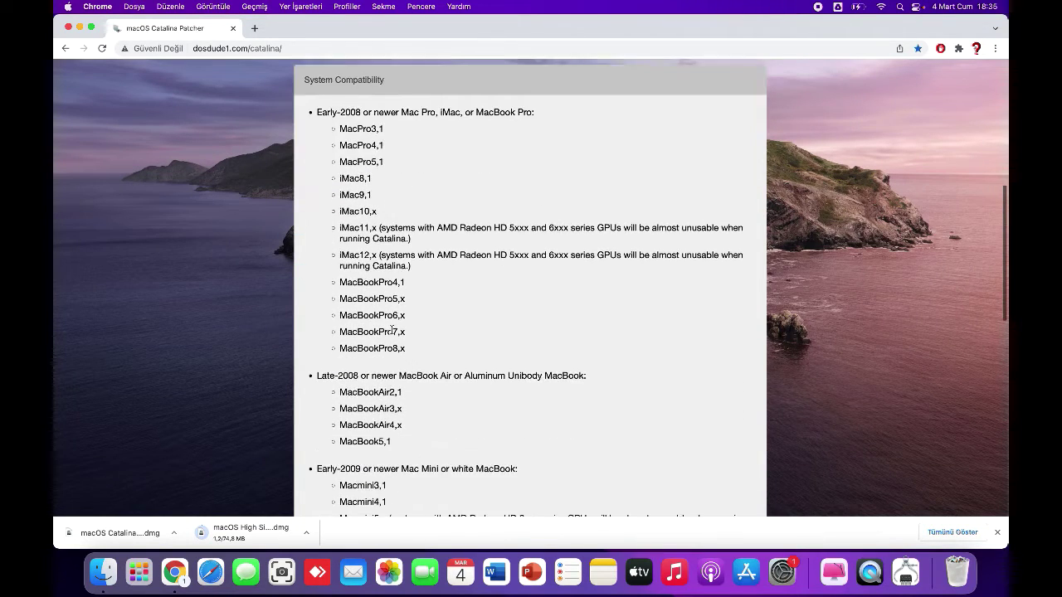
pyautogui.scroll(9, 392, 332)
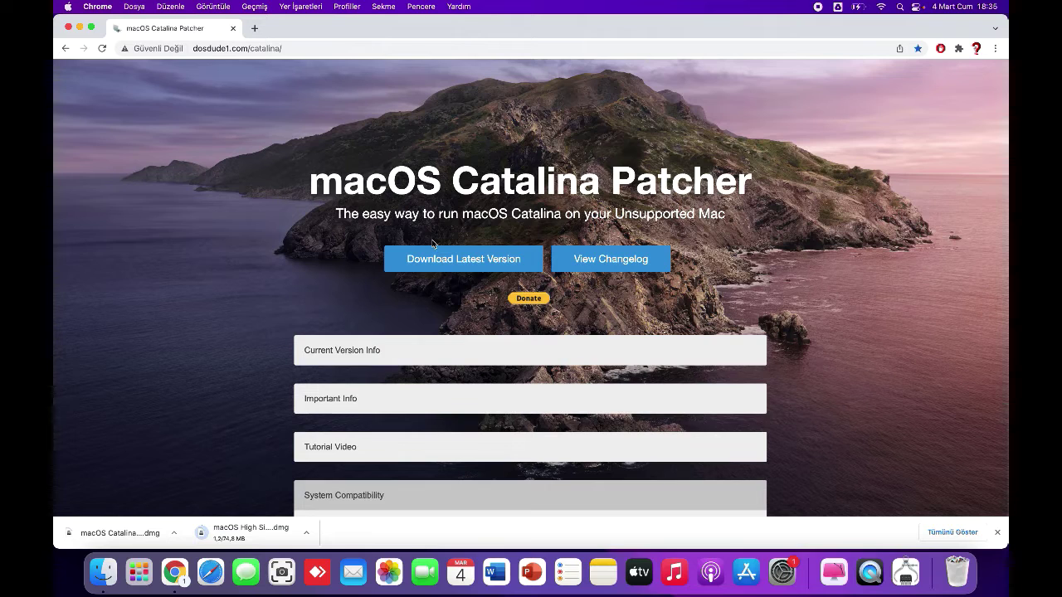
# Review the Requirements section of the macOS Mojave Patcher page and return to the software list.
pyautogui.click(64, 48)
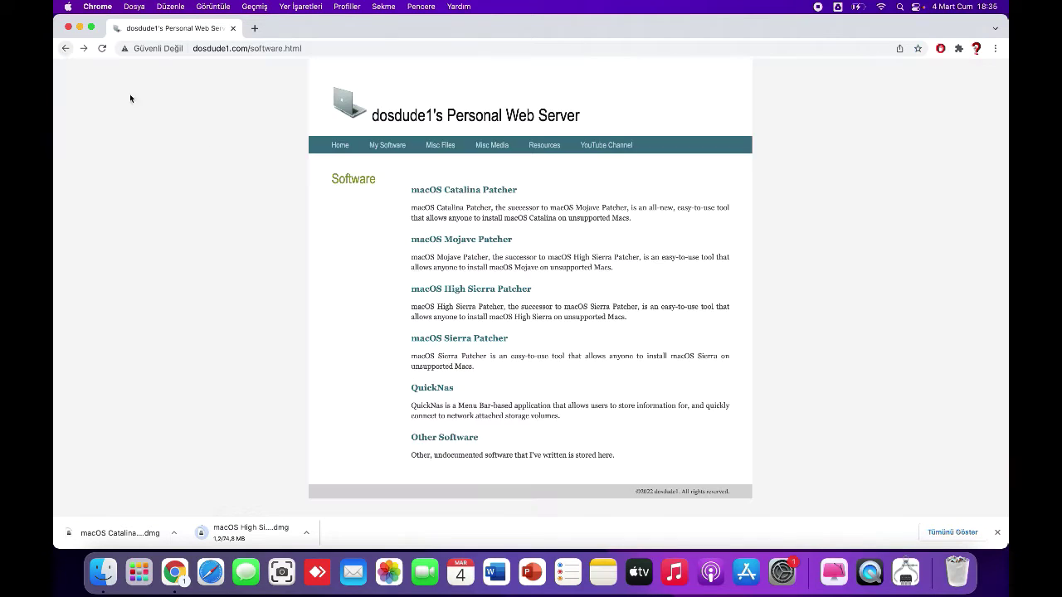
pyautogui.click(470, 240)
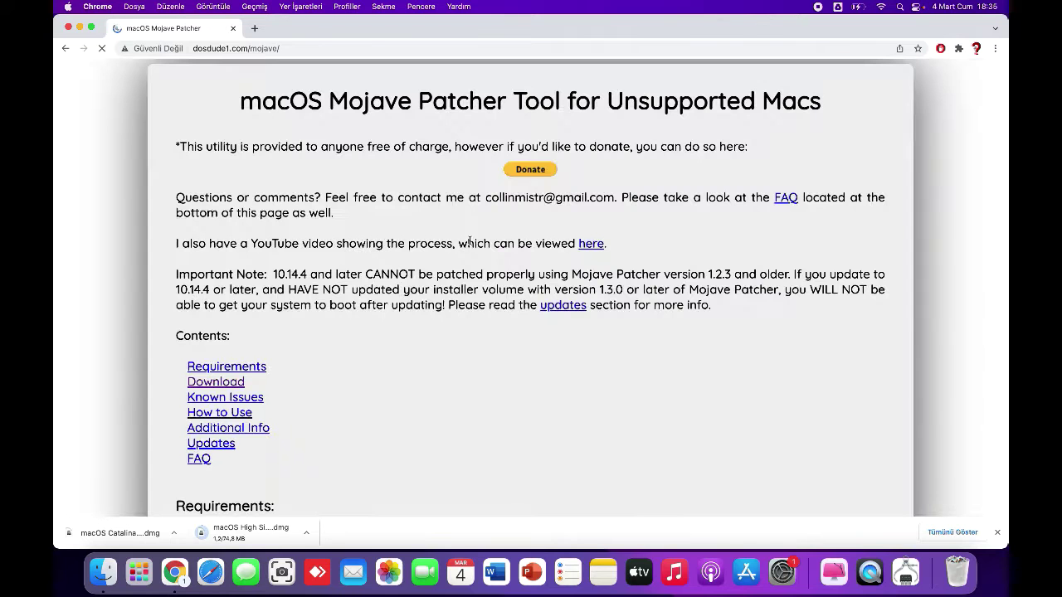
pyautogui.scroll(-2, 296, 384)
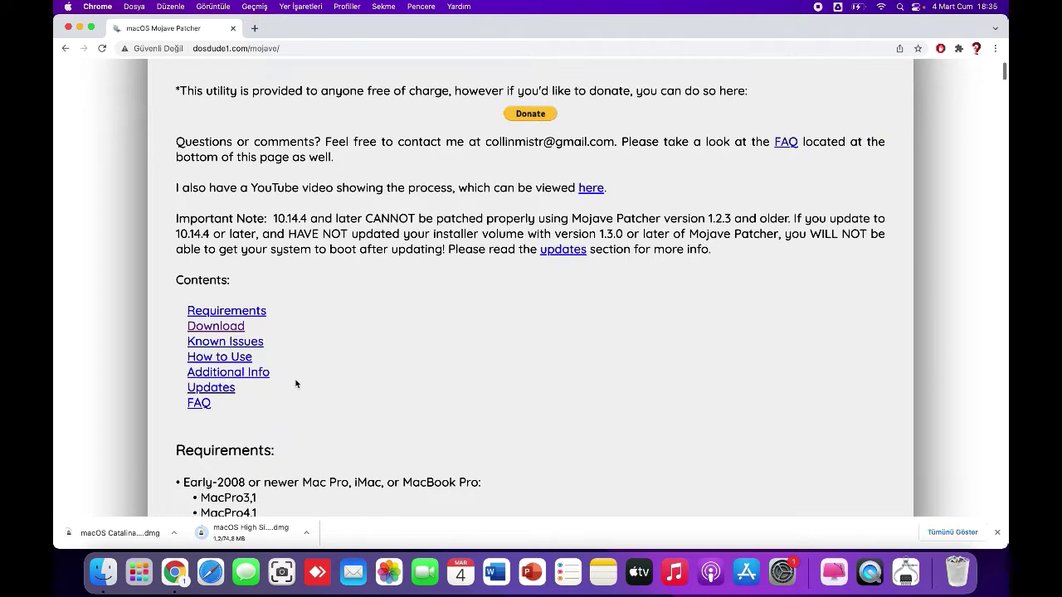
pyautogui.click(257, 314)
pyautogui.scroll(-3, 256, 312)
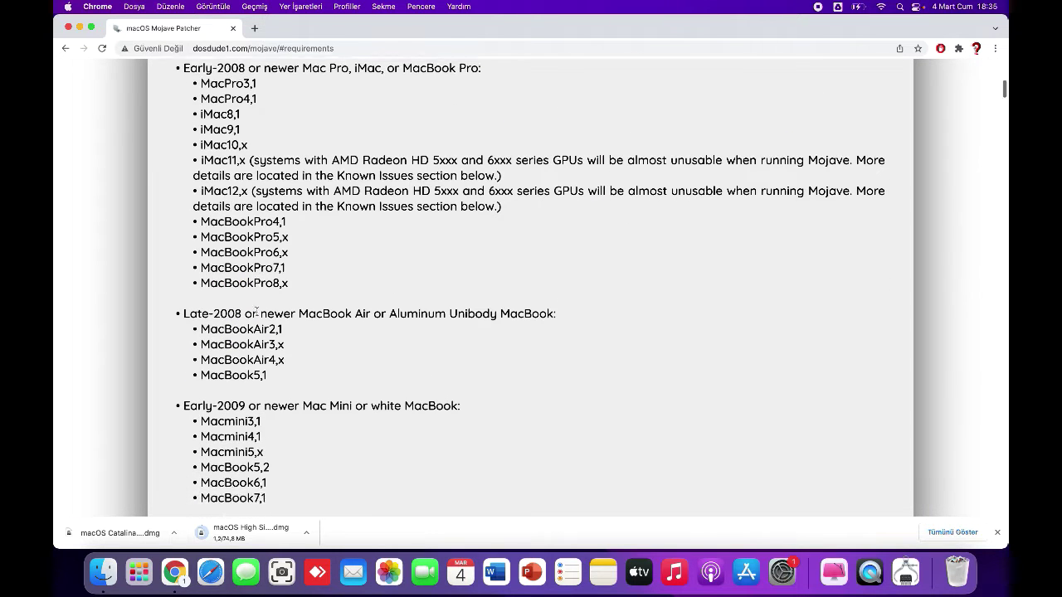
pyautogui.scroll(-3, 257, 308)
pyautogui.scroll(15, 241, 249)
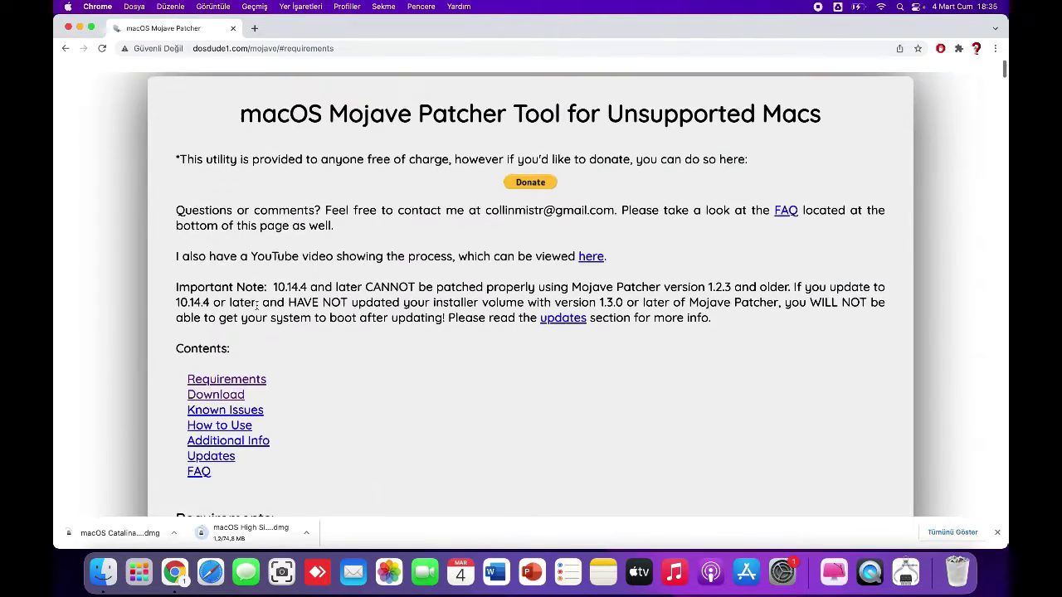
pyautogui.click(65, 48)
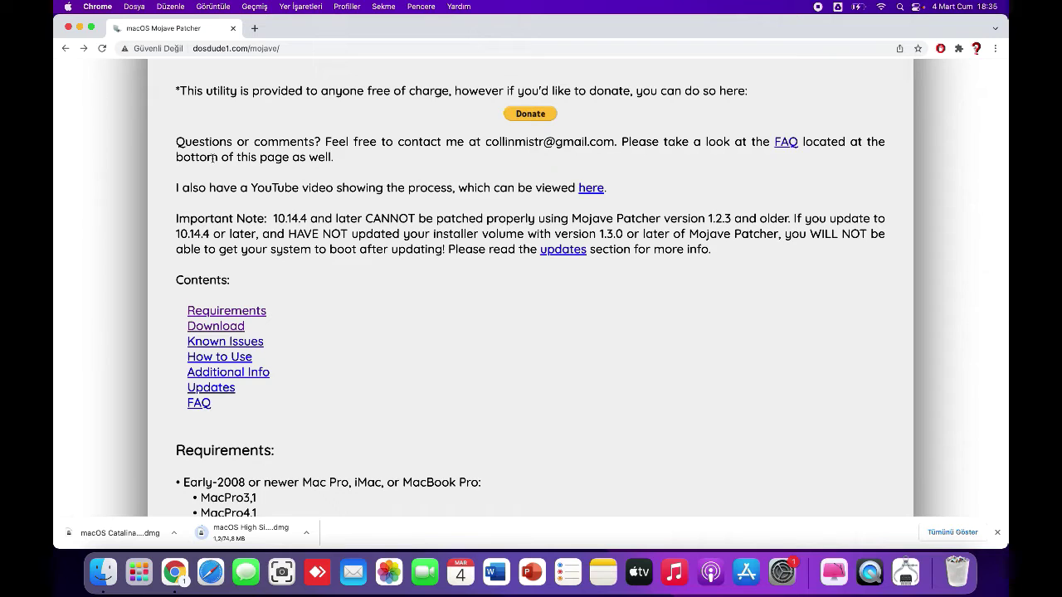
pyautogui.scroll(2, 212, 157)
pyautogui.click(66, 48)
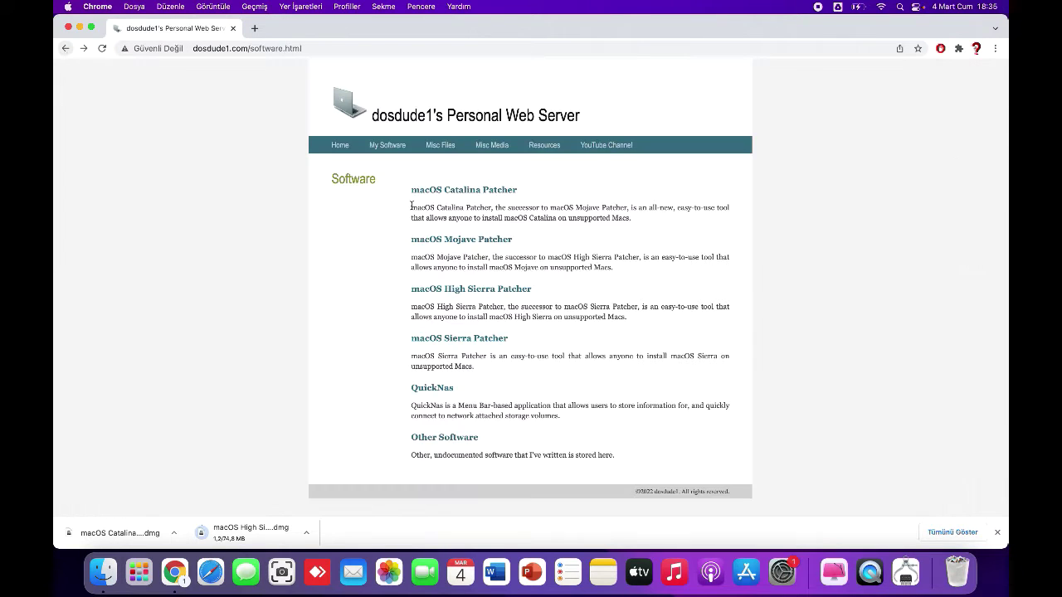
# Reopen the macOS Catalina Patcher page and cancel the pending macOS High Sierra patcher download.
pyautogui.click(465, 192)
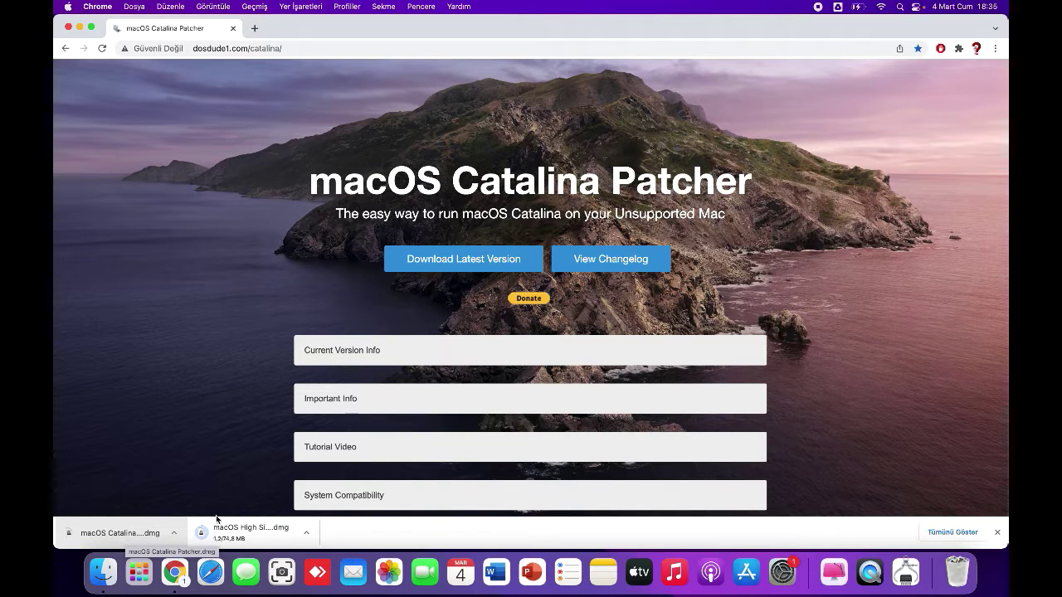
pyautogui.click(305, 533)
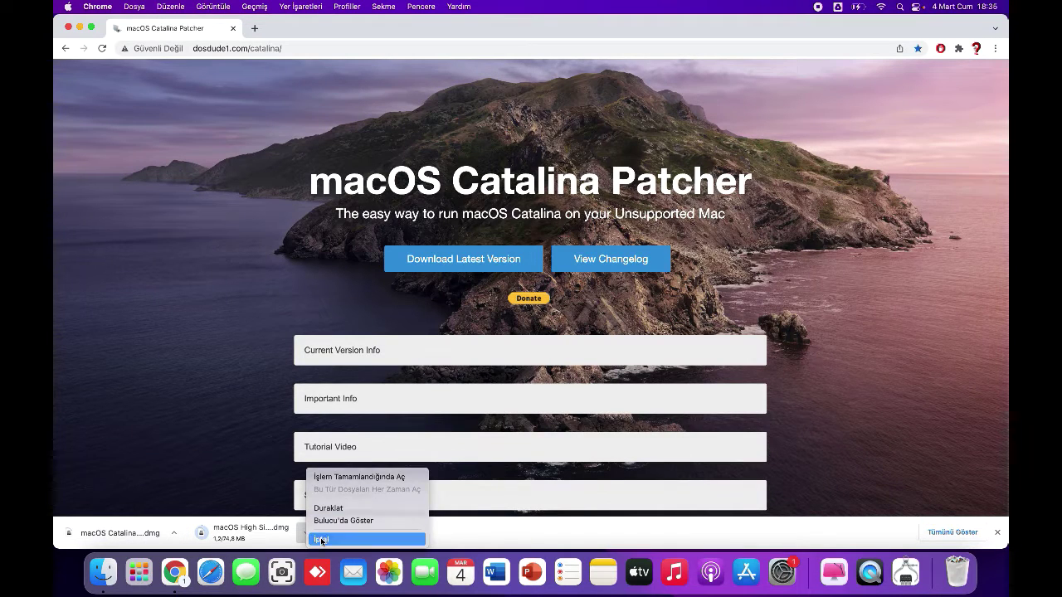
pyautogui.click(321, 539)
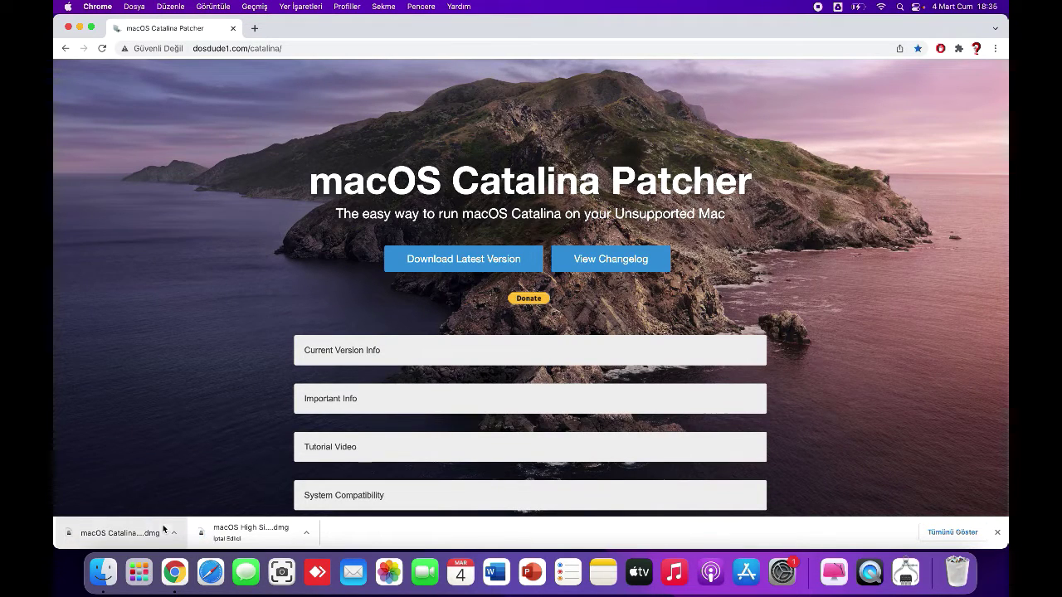
# Open the downloaded macOS Catalina Patcher disk image, minimise the browser window, and try to launch the patcher inside the image.
pyautogui.click(100, 537)
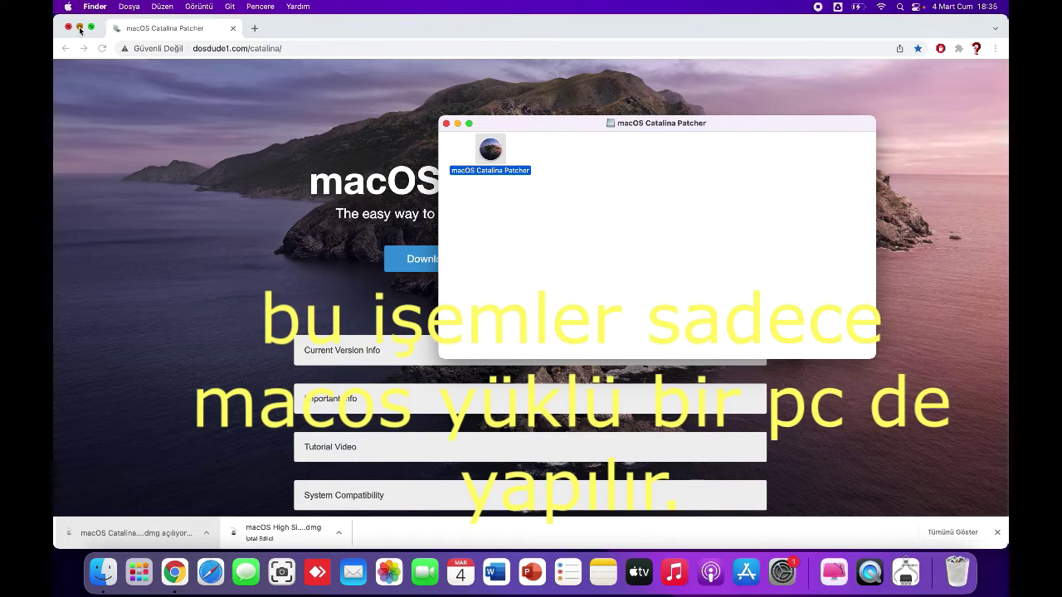
pyautogui.click(80, 28)
pyautogui.doubleClick(492, 153)
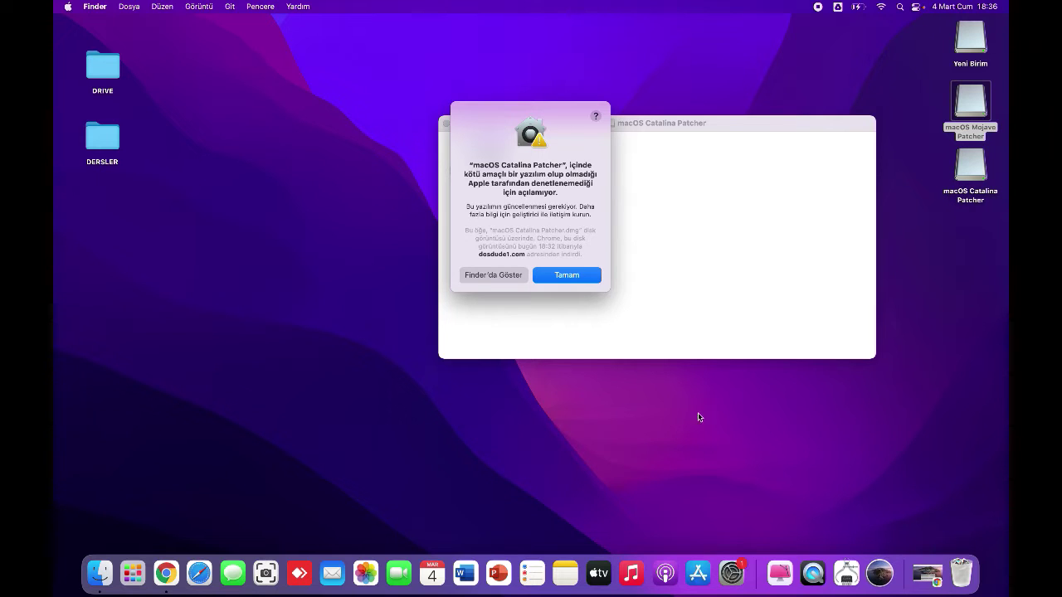
# Allow the blocked macOS Catalina Patcher to run through the Security and Privacy (Güvenlik ve Gizlilik) preferences and open it.
pyautogui.click(734, 574)
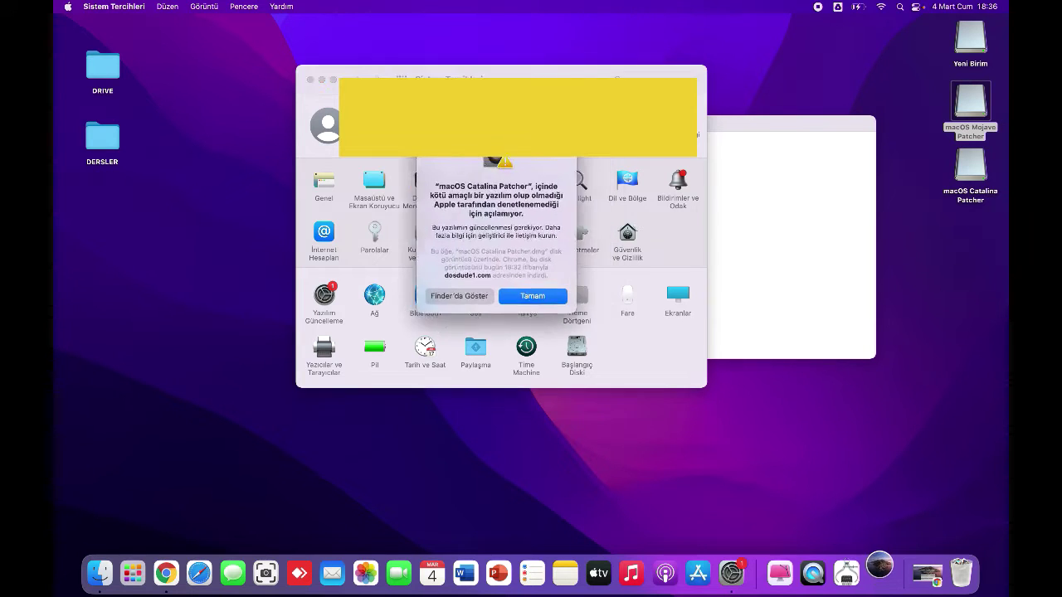
pyautogui.click(627, 246)
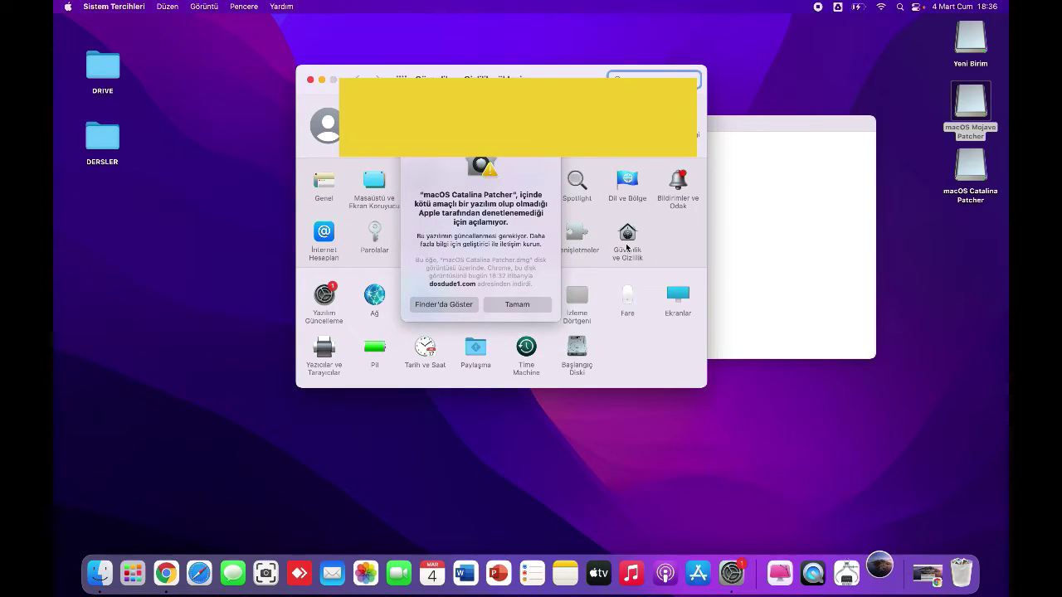
pyautogui.click(516, 305)
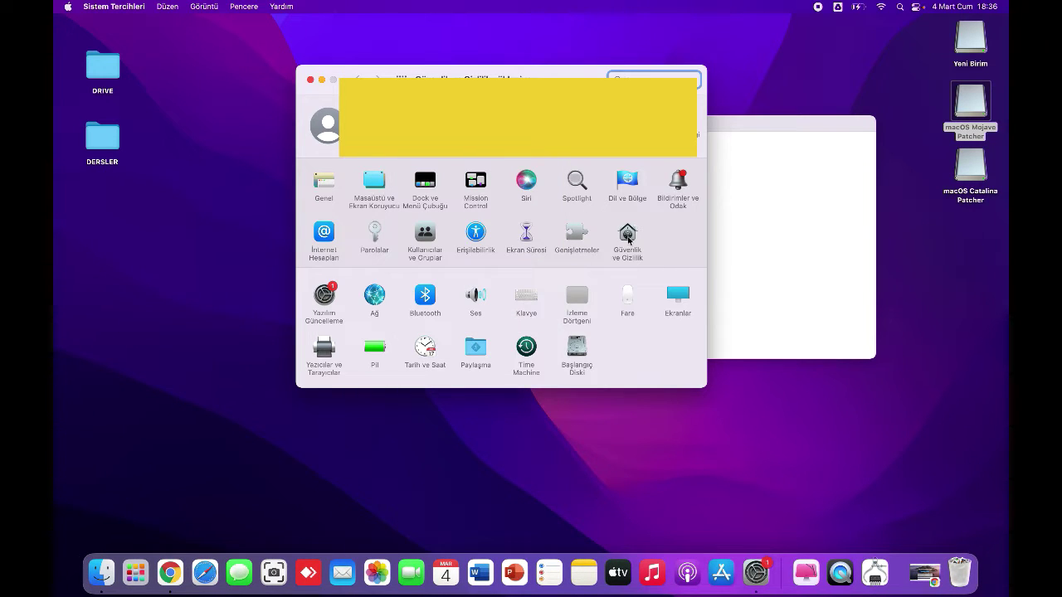
pyautogui.click(628, 240)
pyautogui.click(736, 245)
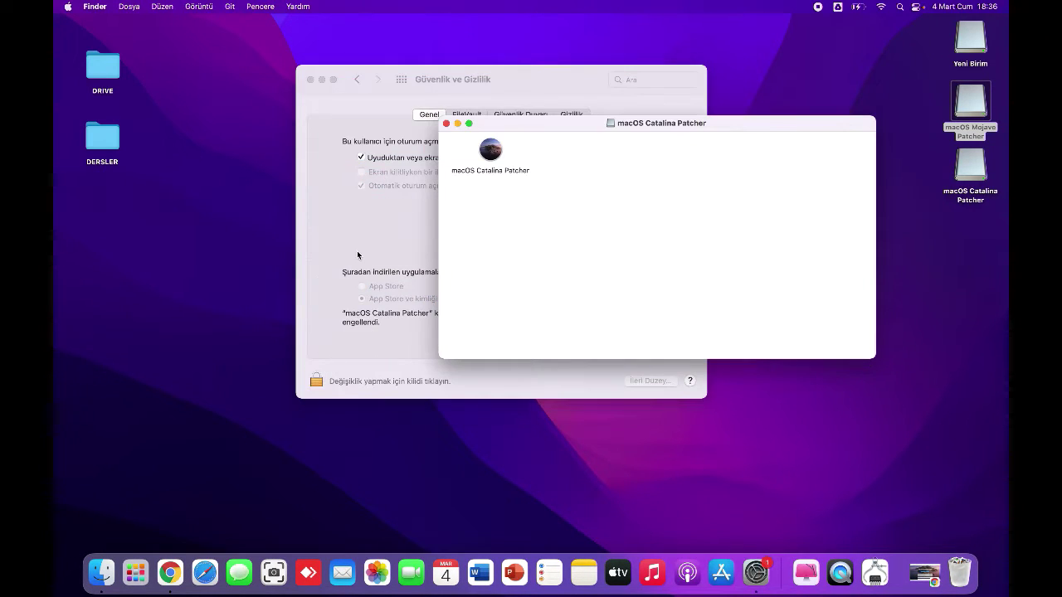
pyautogui.click(356, 250)
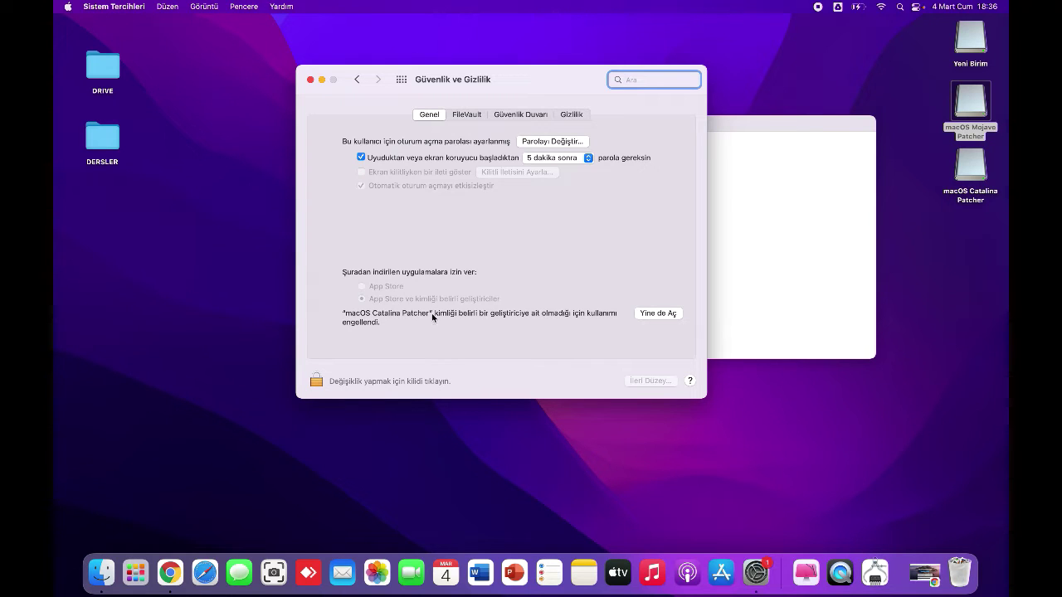
pyautogui.click(665, 317)
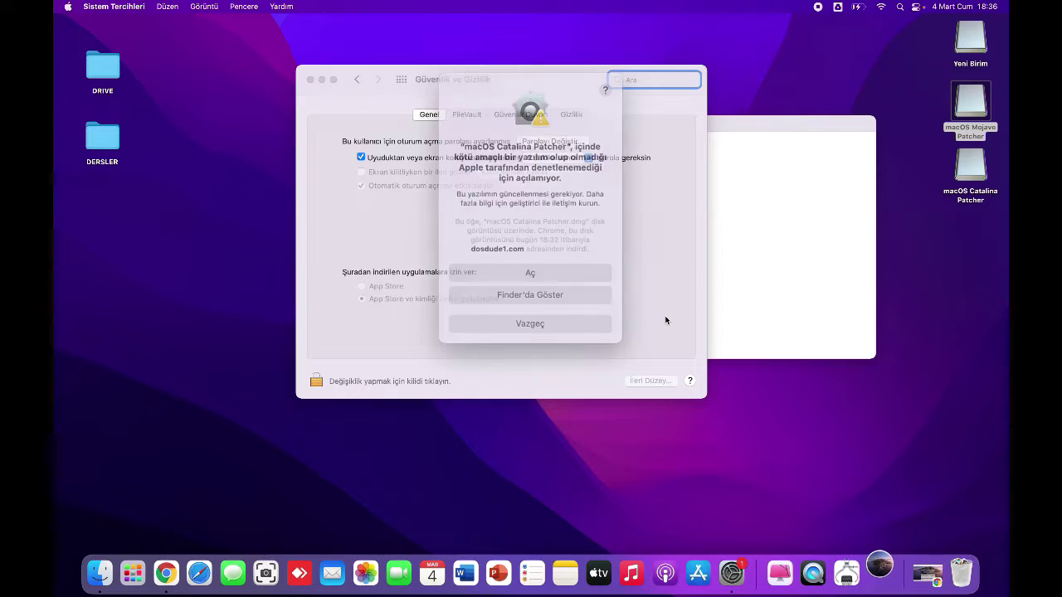
pyautogui.click(543, 267)
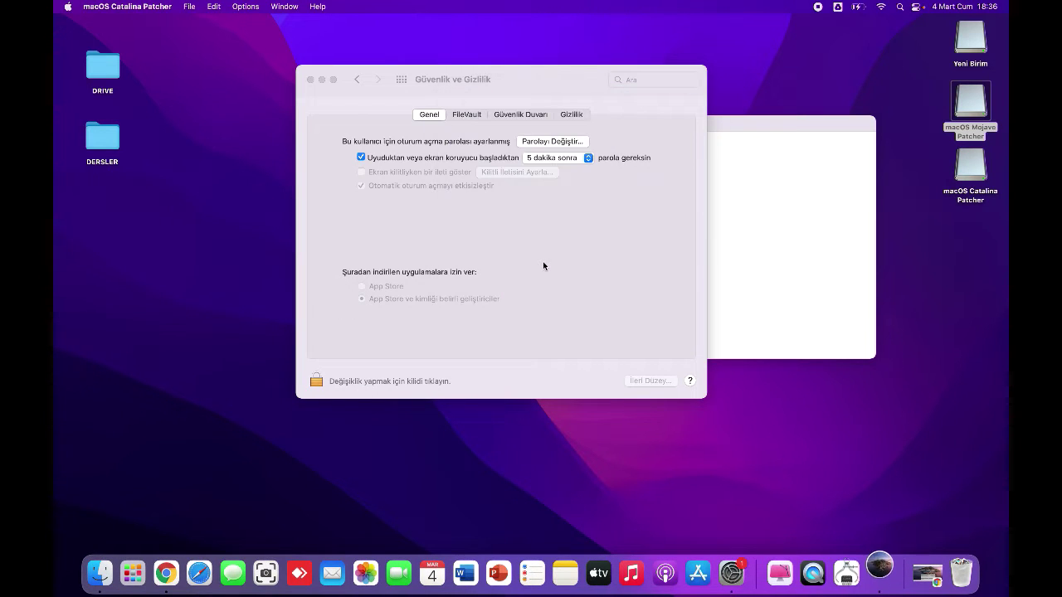
# Proceed through the patcher's introductory pages and start downloading a new copy of the macOS Catalina installer.
pyautogui.moveTo(580, 138); pyautogui.dragTo(569, 74)
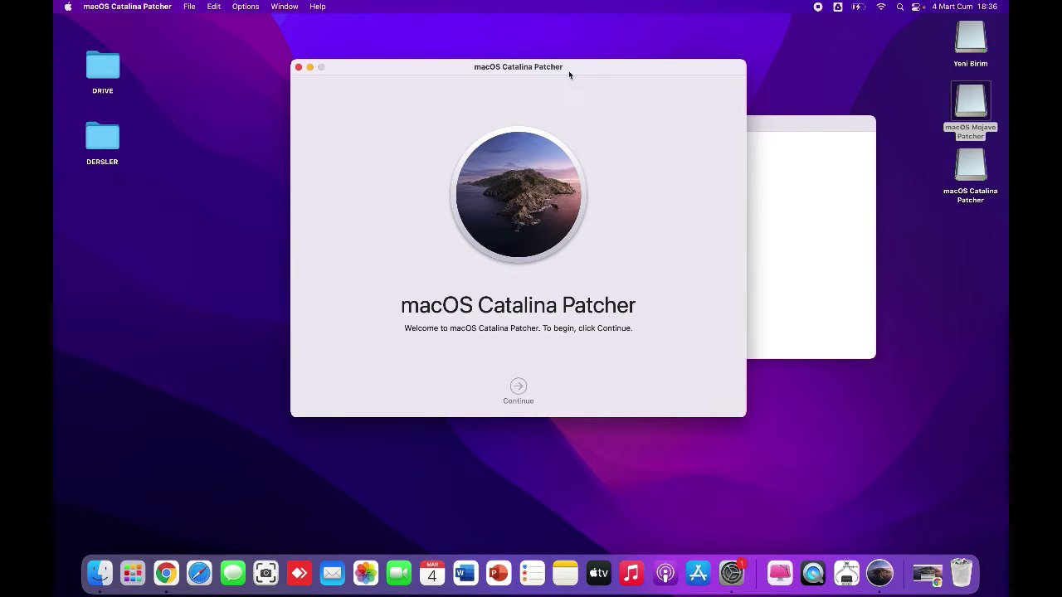
pyautogui.click(521, 387)
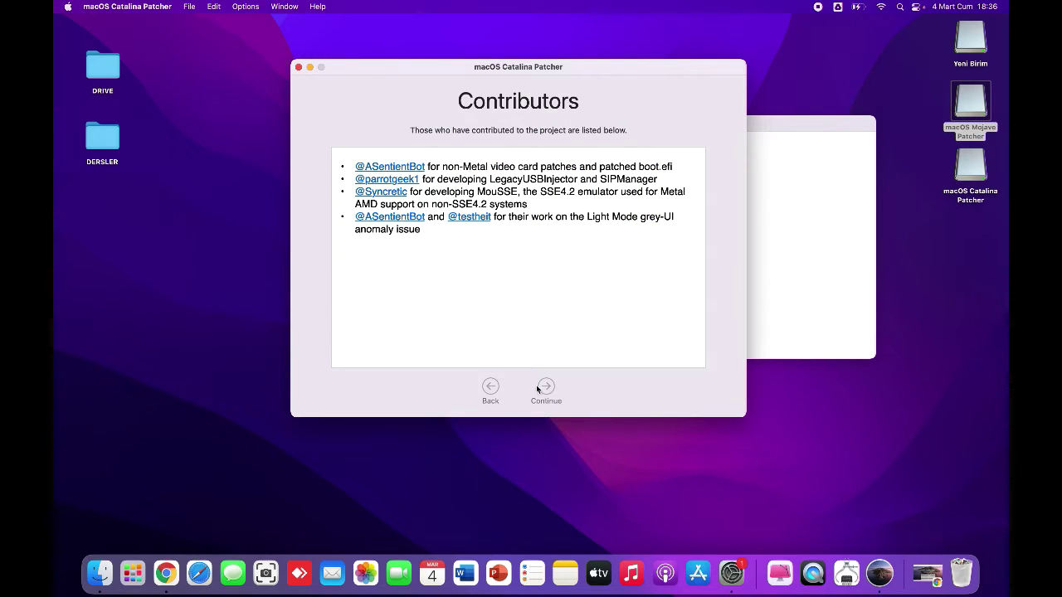
pyautogui.click(548, 387)
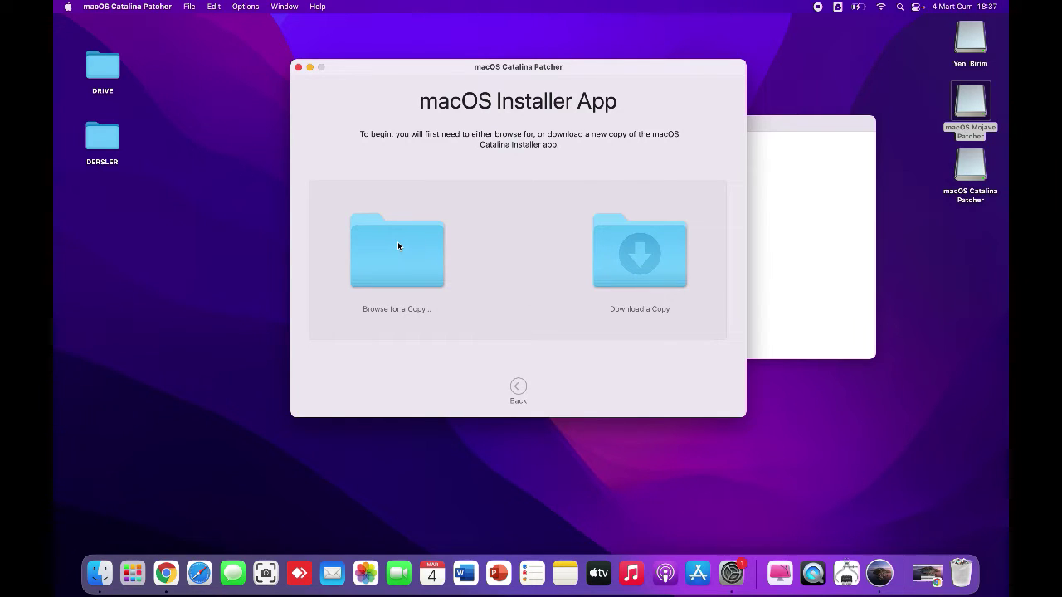
pyautogui.click(623, 247)
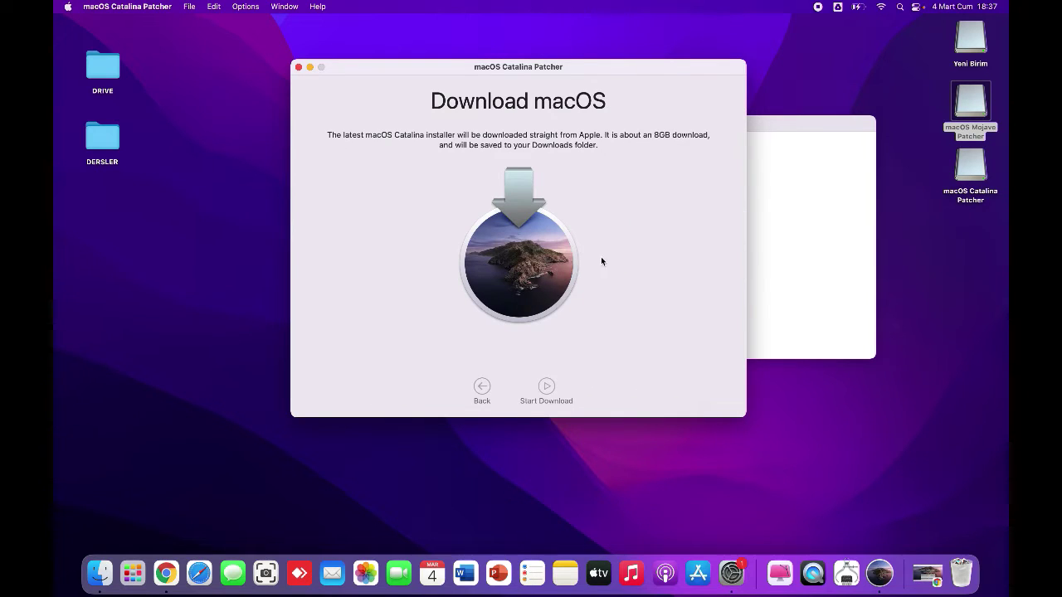
pyautogui.click(547, 384)
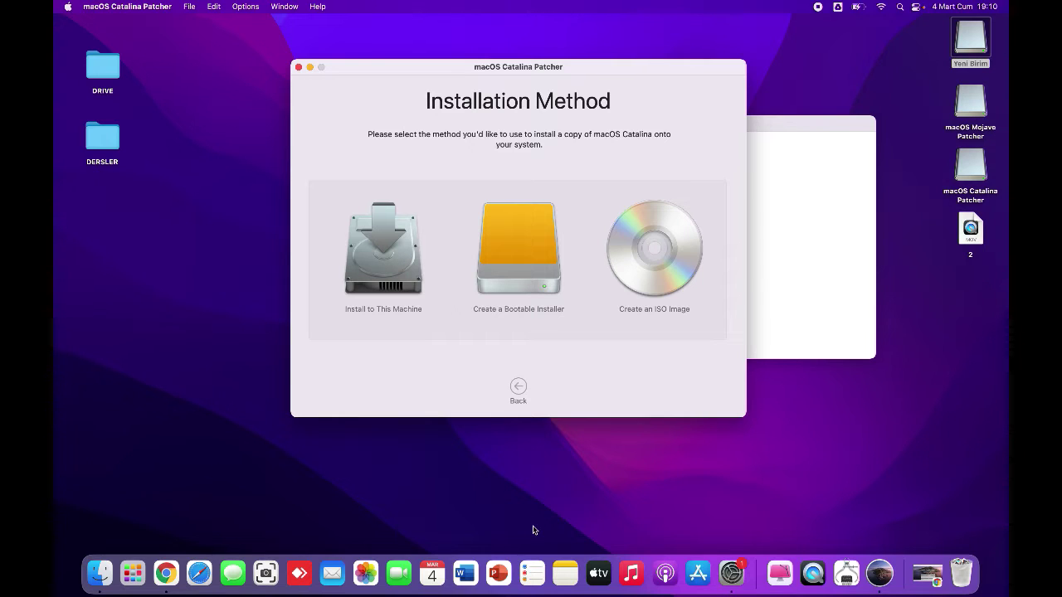
# Choose to create a bootable installer and check the contents of the Yeni Birim drive, closing the open Finder windows.
pyautogui.click(522, 246)
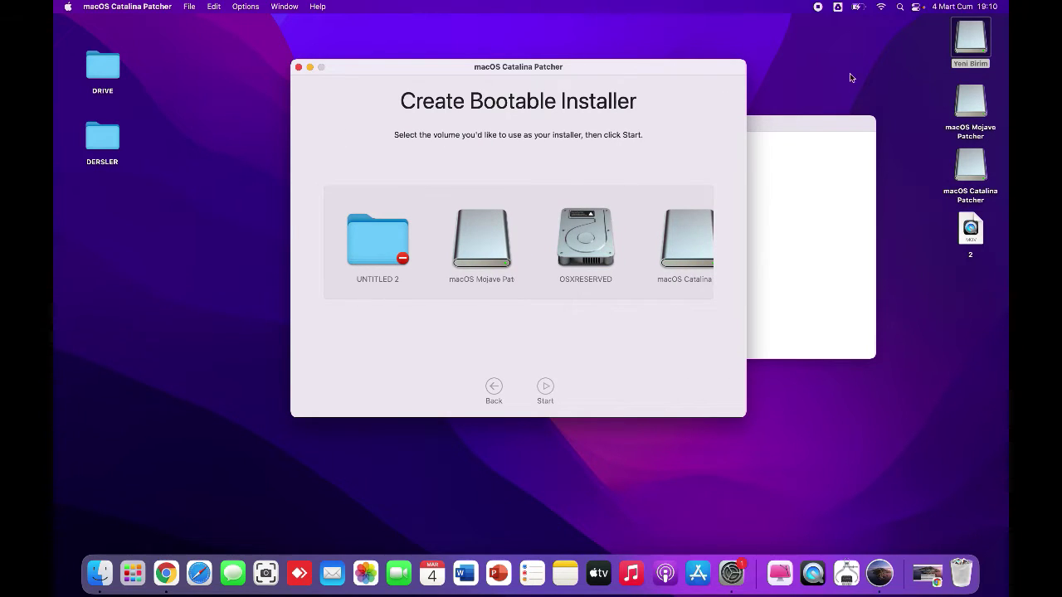
pyautogui.click(971, 41)
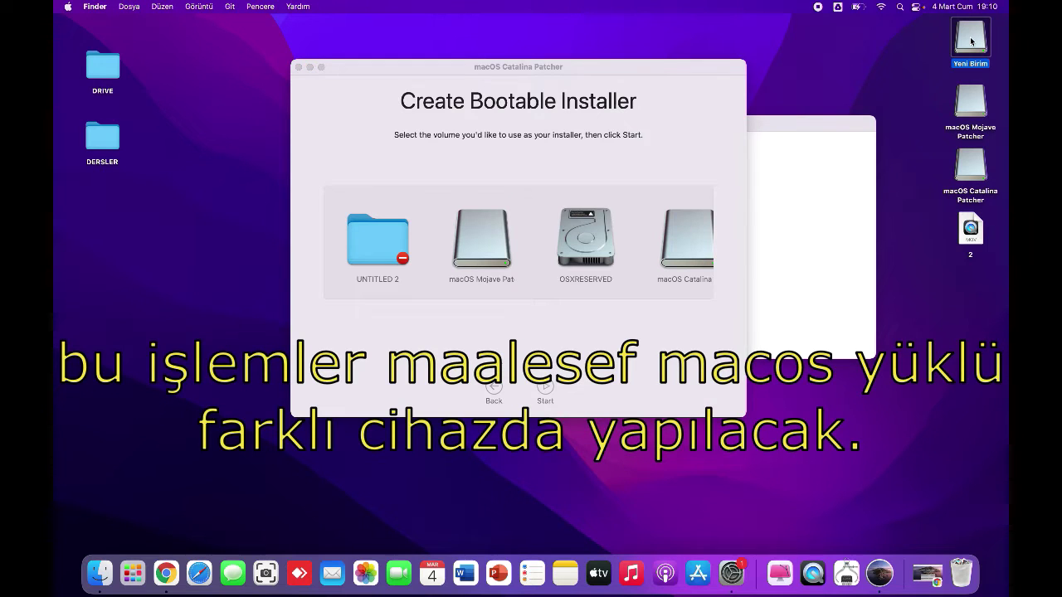
pyautogui.doubleClick(972, 40)
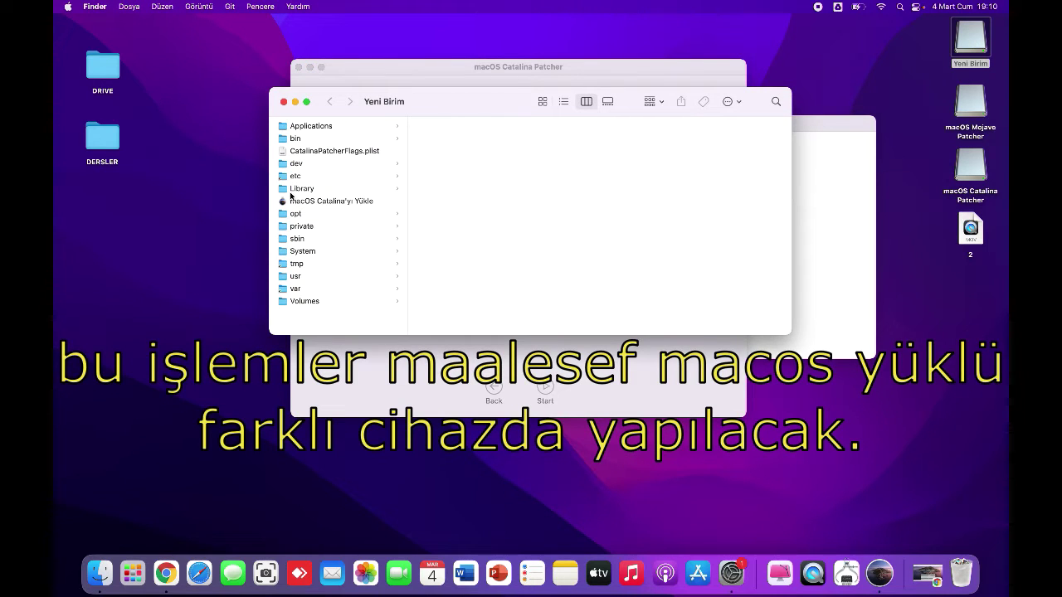
pyautogui.click(283, 101)
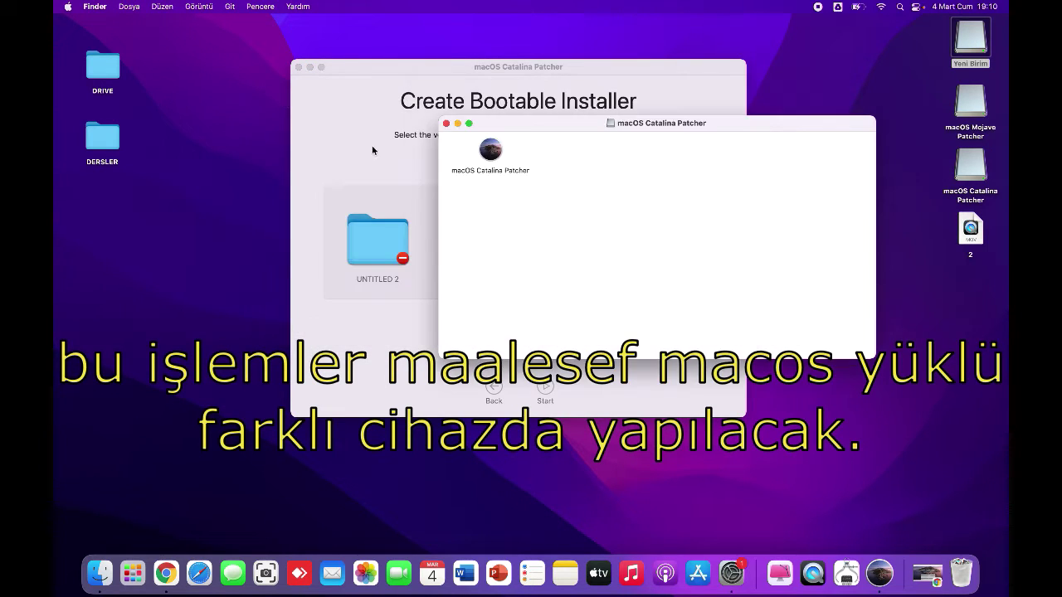
pyautogui.click(447, 124)
# Select the Yeni Birim volume as the bootable installer target and start the creation.
pyautogui.hscroll(5, 639, 244)
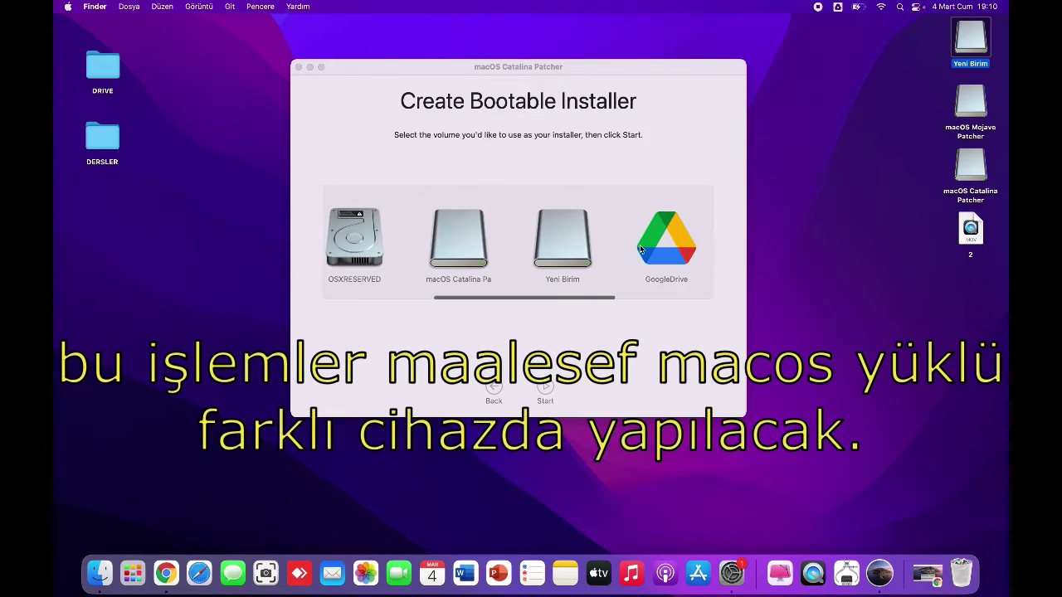
pyautogui.hscroll(3, 639, 248)
pyautogui.click(342, 240)
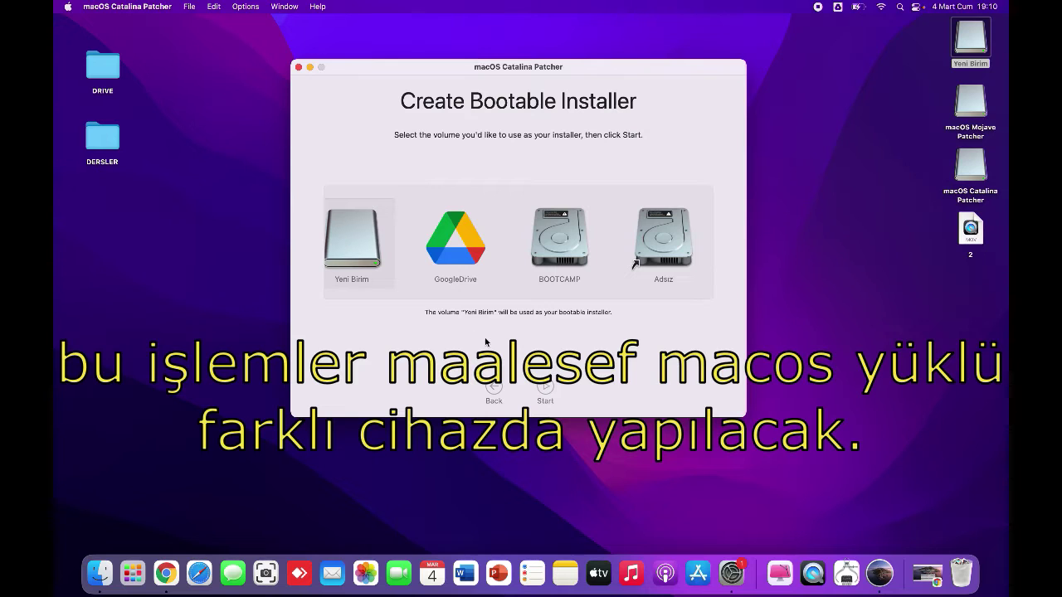
pyautogui.click(546, 384)
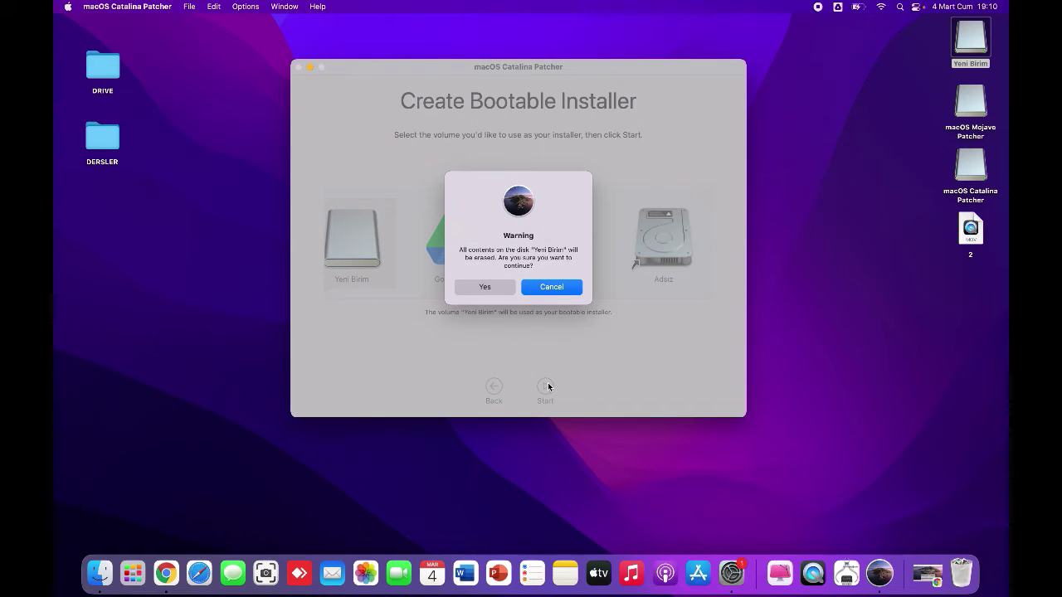